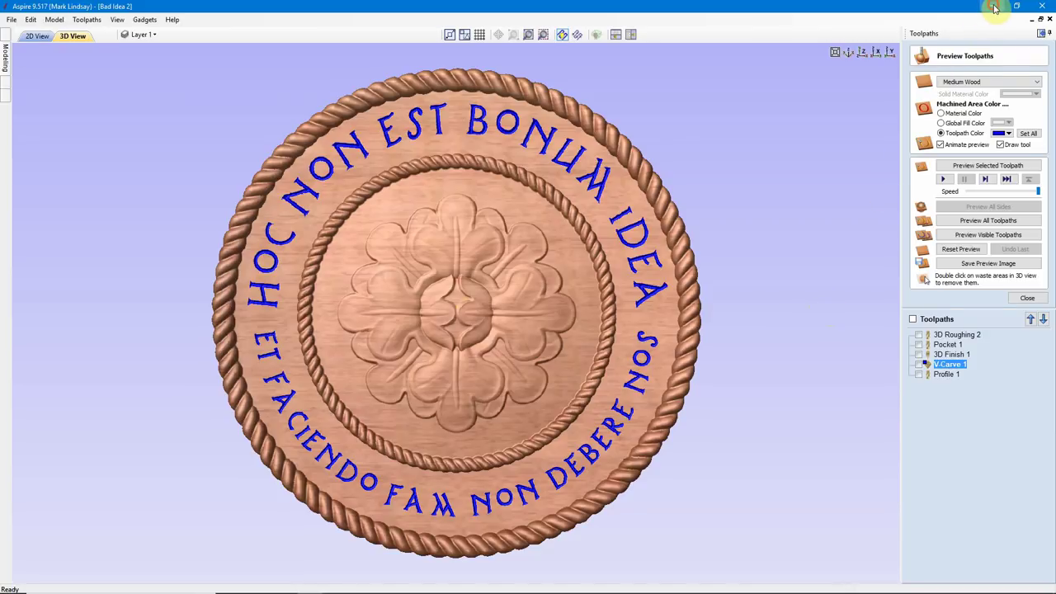
Step: Set up the new job with the XY datum at the material's center and Very High (7 x Slower) modeling resolution
{"action": "left_click", "coordinate": [995, 8]}
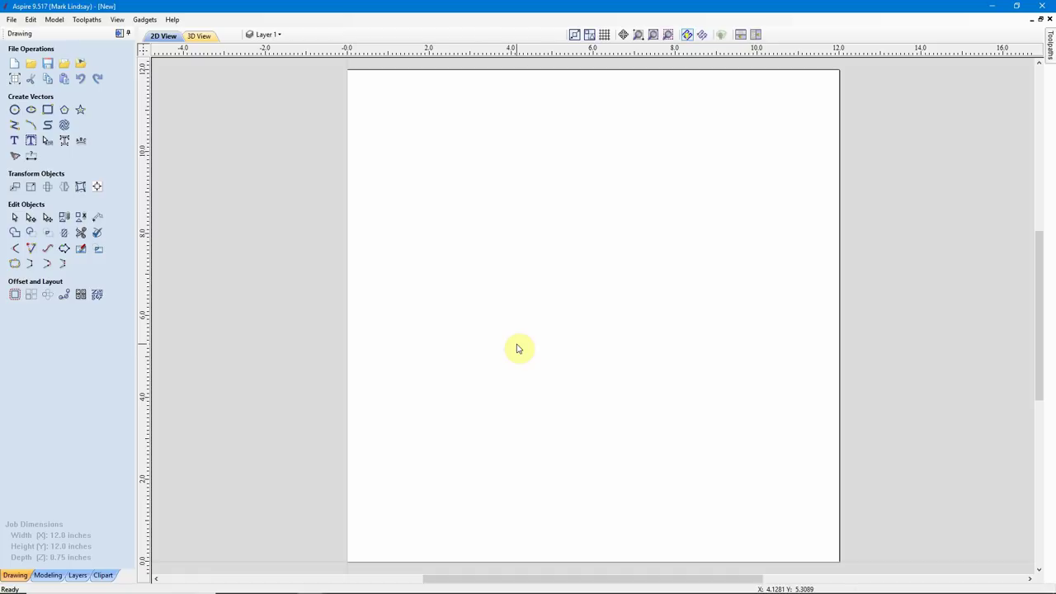
{"action": "left_click", "coordinate": [14, 78]}
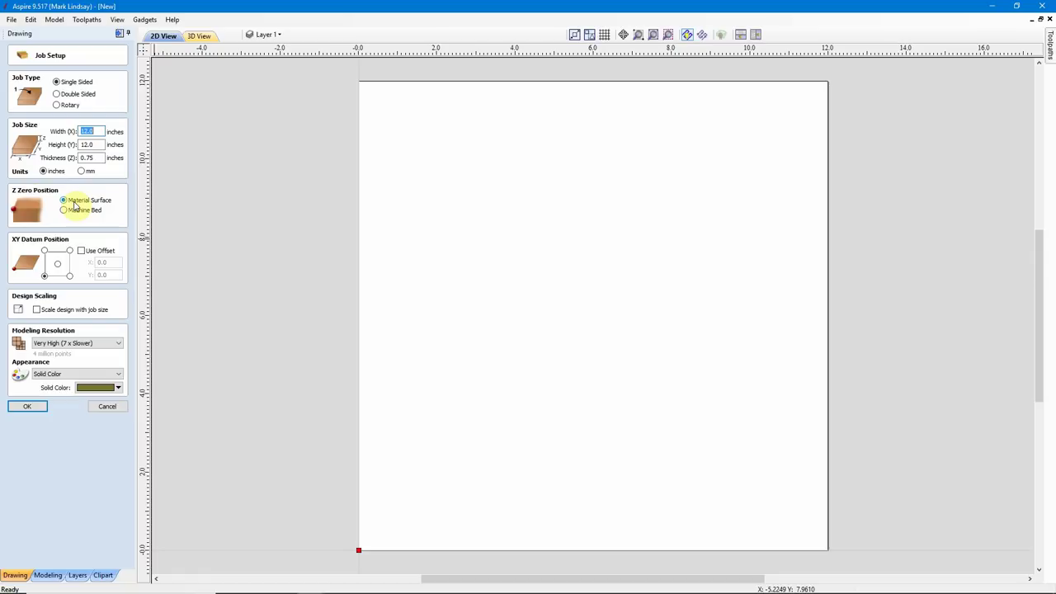
{"action": "left_click", "coordinate": [58, 265]}
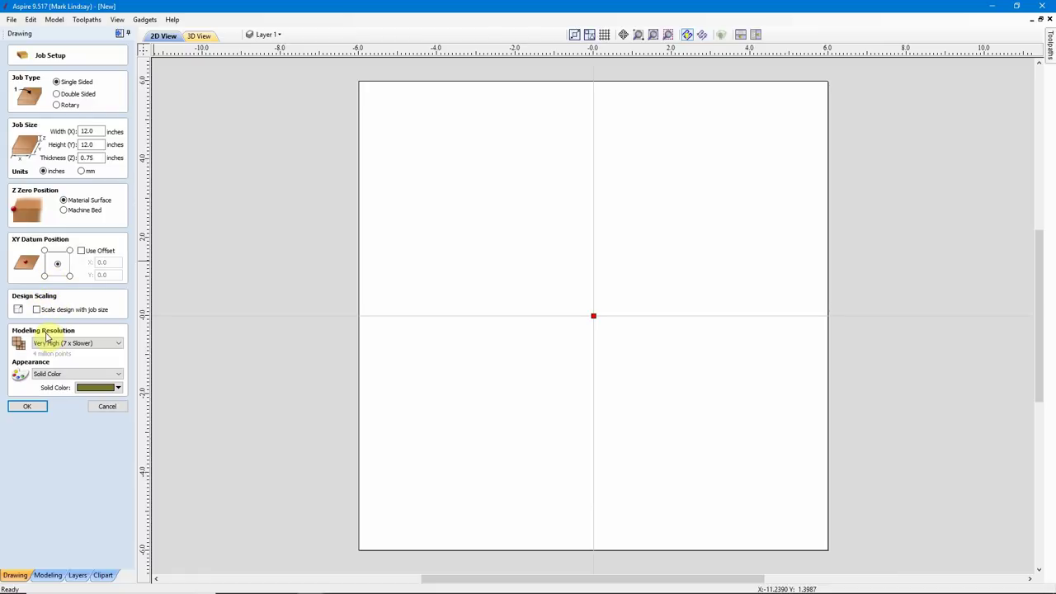
{"action": "left_click", "coordinate": [120, 344]}
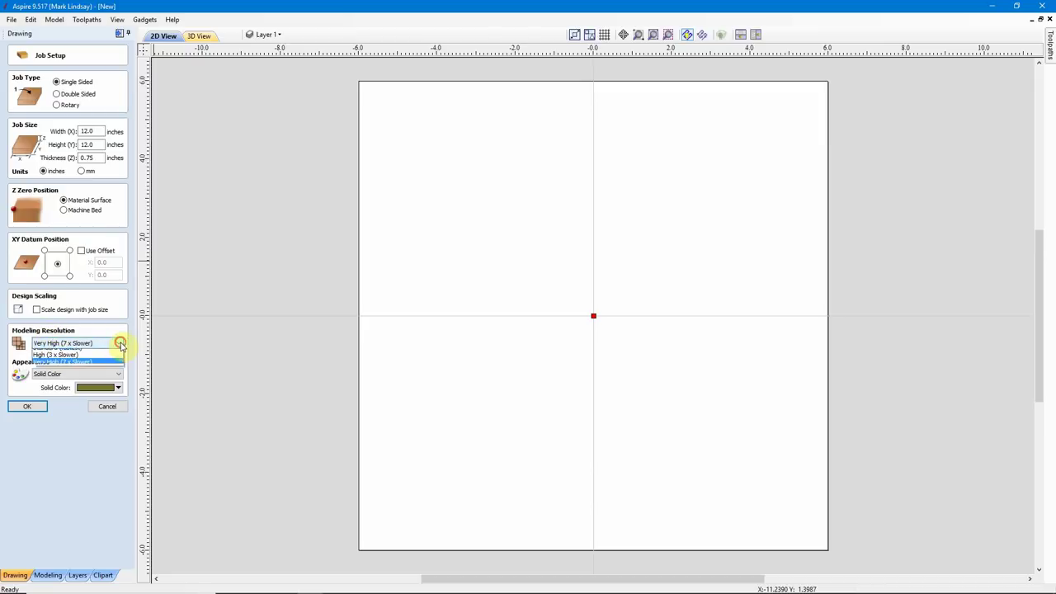
{"action": "left_click", "coordinate": [82, 362]}
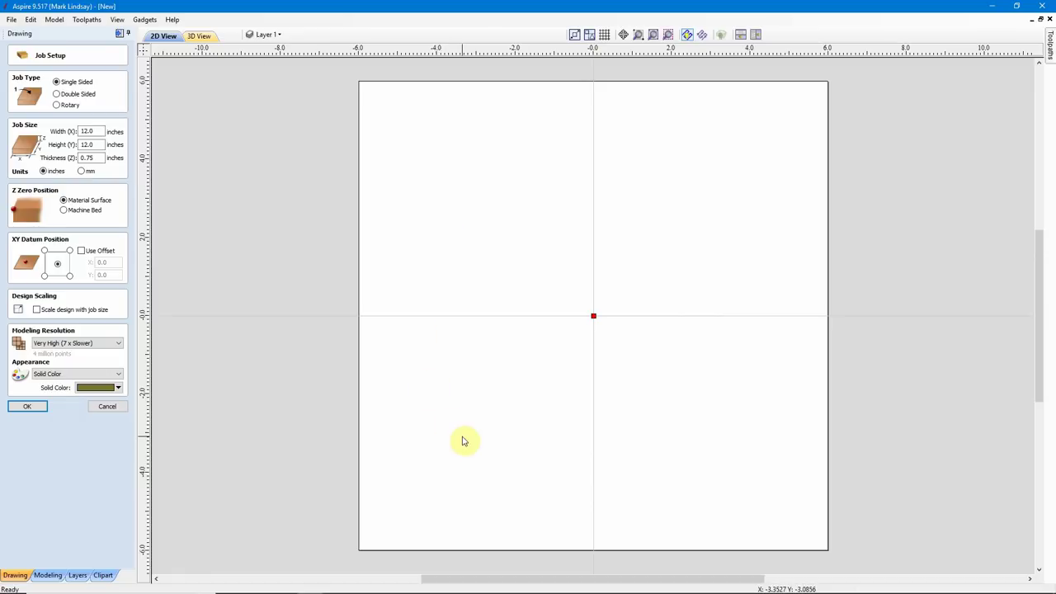
{"action": "left_click", "coordinate": [25, 407]}
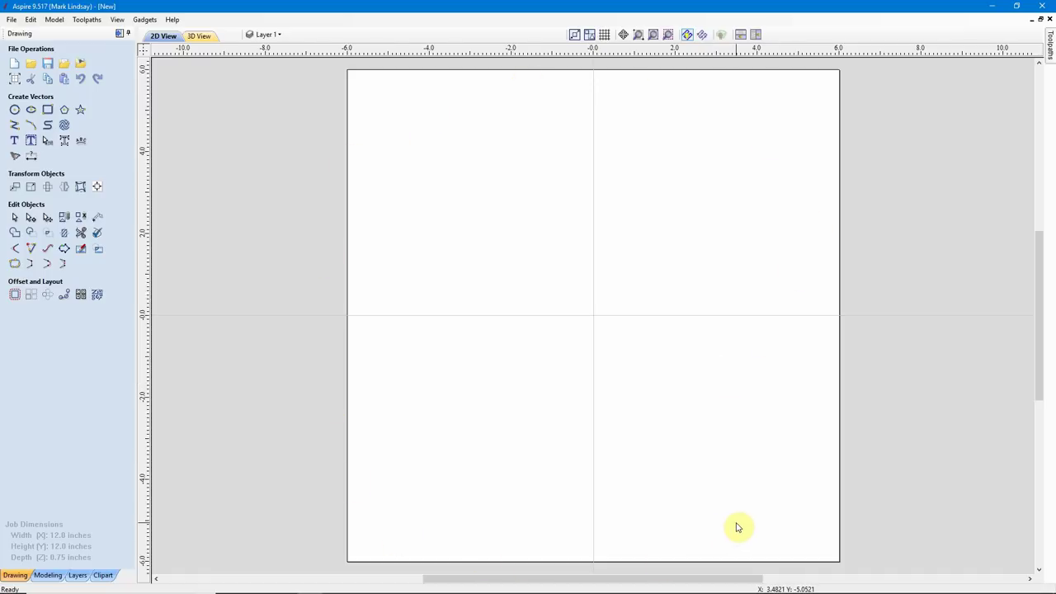
Step: Draw a circle 11.5 inches in diameter centered at X 0.0, Y 0.0
{"action": "left_click", "coordinate": [14, 113]}
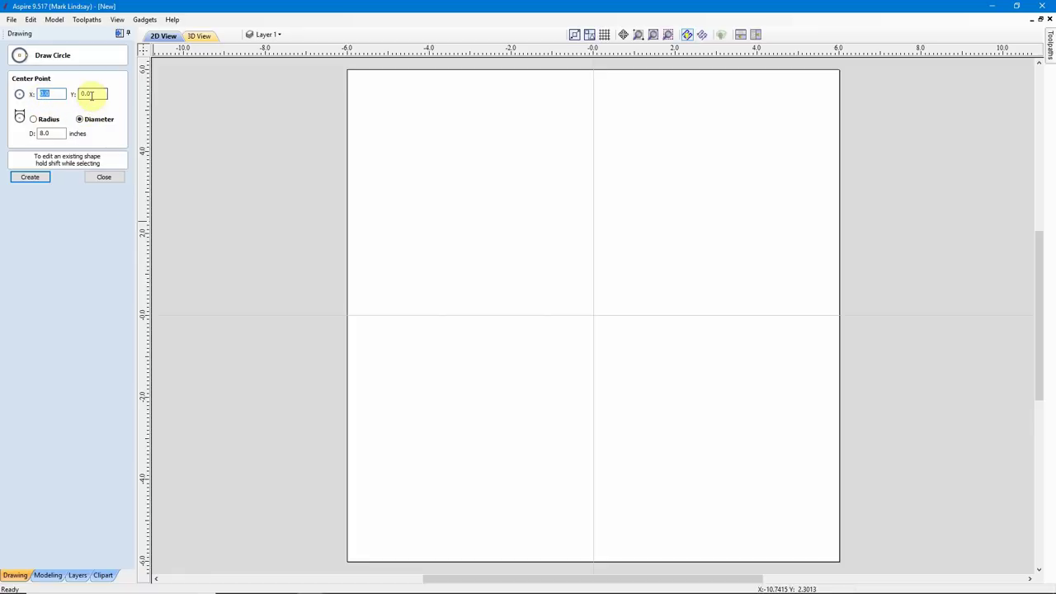
{"action": "double_click", "coordinate": [52, 133]}
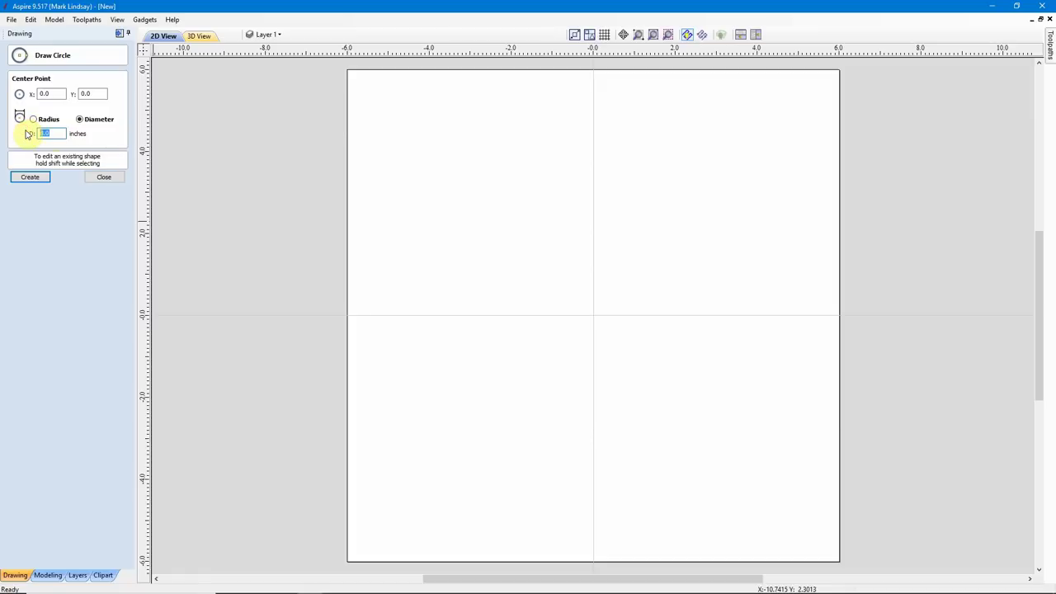
{"action": "type", "text": "1"}
{"action": "left_click", "coordinate": [27, 179]}
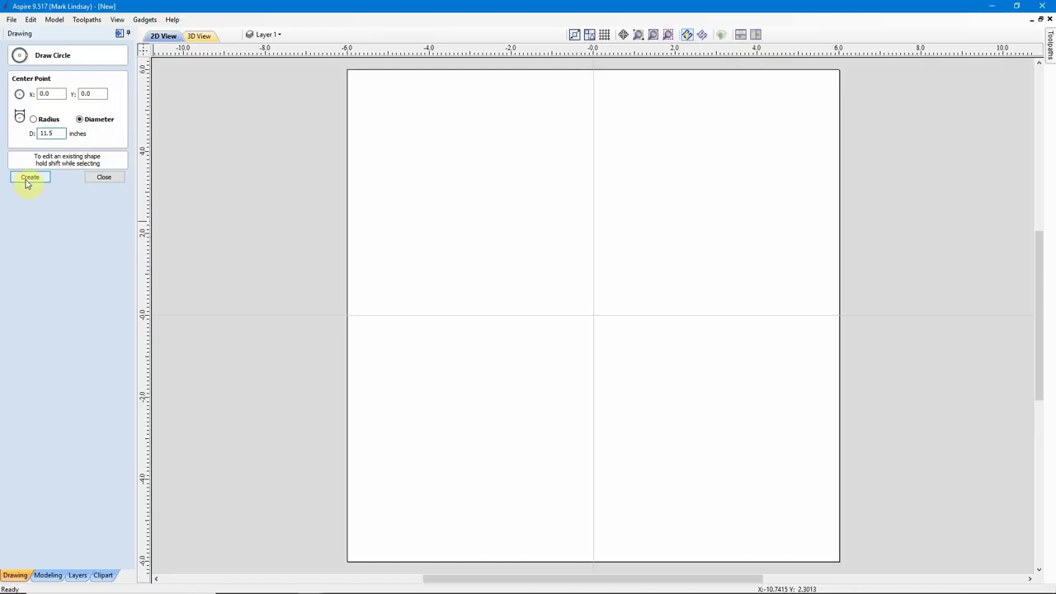
{"action": "left_click", "coordinate": [26, 183]}
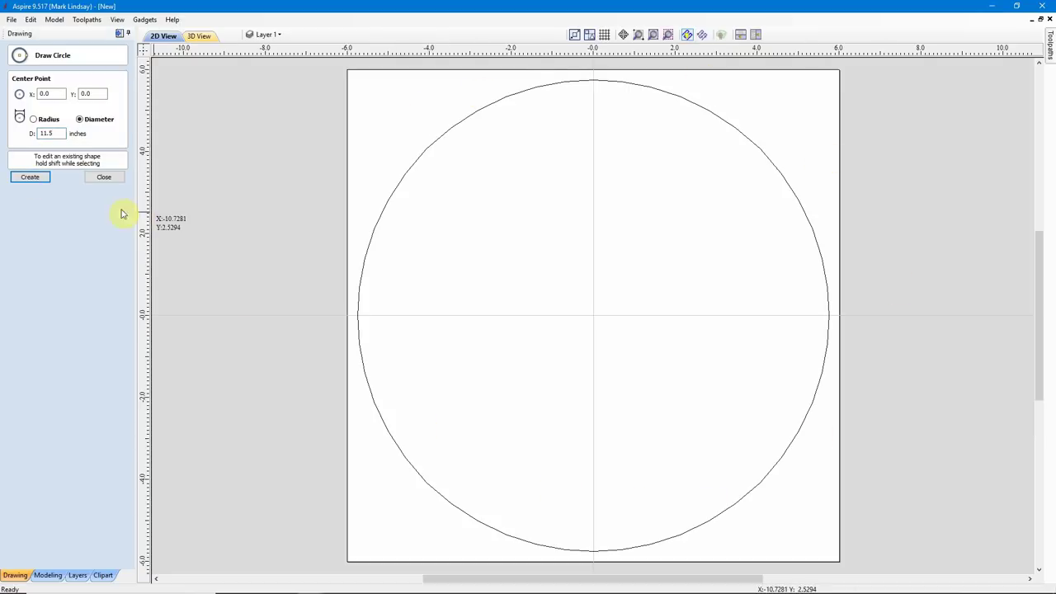
{"action": "left_click", "coordinate": [104, 179]}
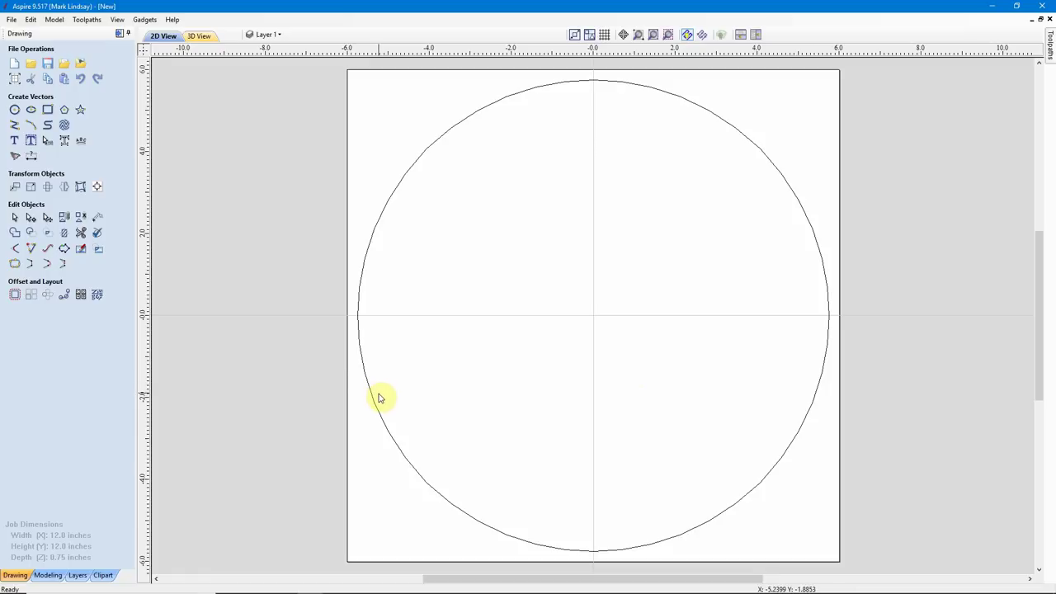
Step: Insert the Dome_Dish_30 clipart from the Domes (Dishes) library folder at the job's center
{"action": "left_click", "coordinate": [103, 575]}
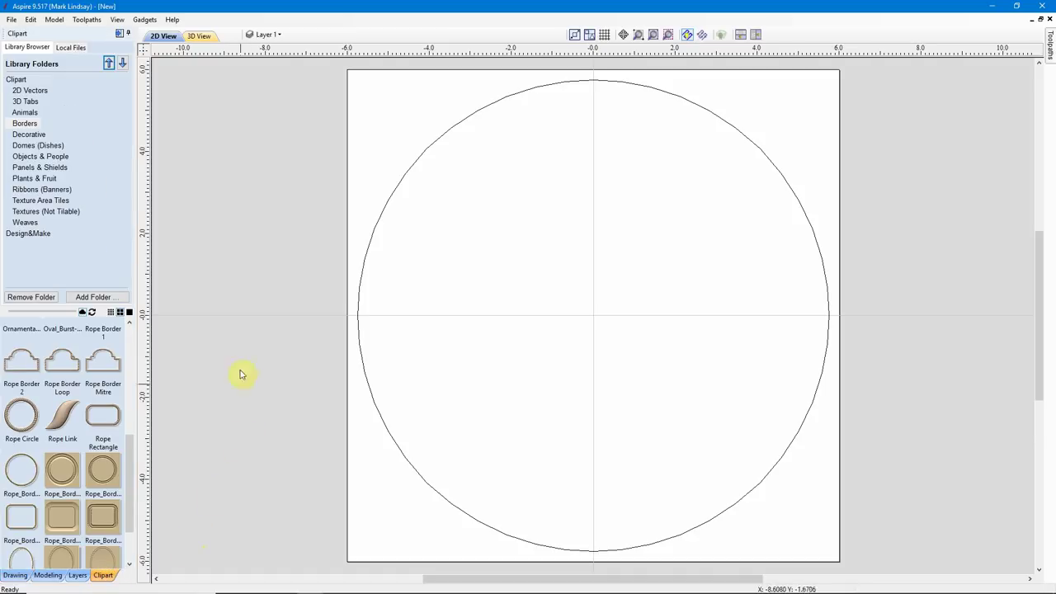
{"action": "left_click", "coordinate": [17, 80]}
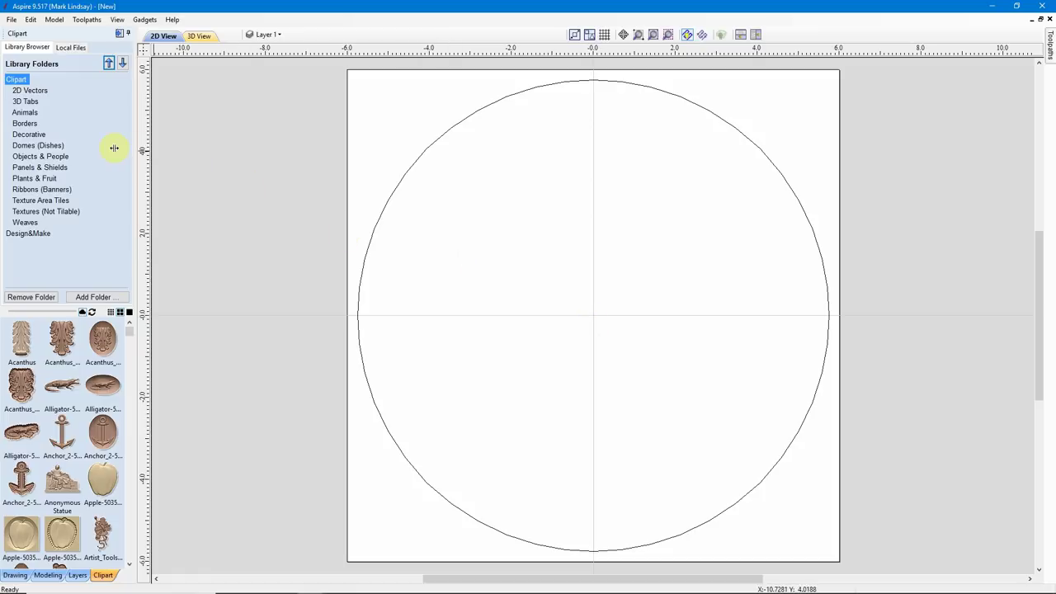
{"action": "left_click", "coordinate": [24, 146]}
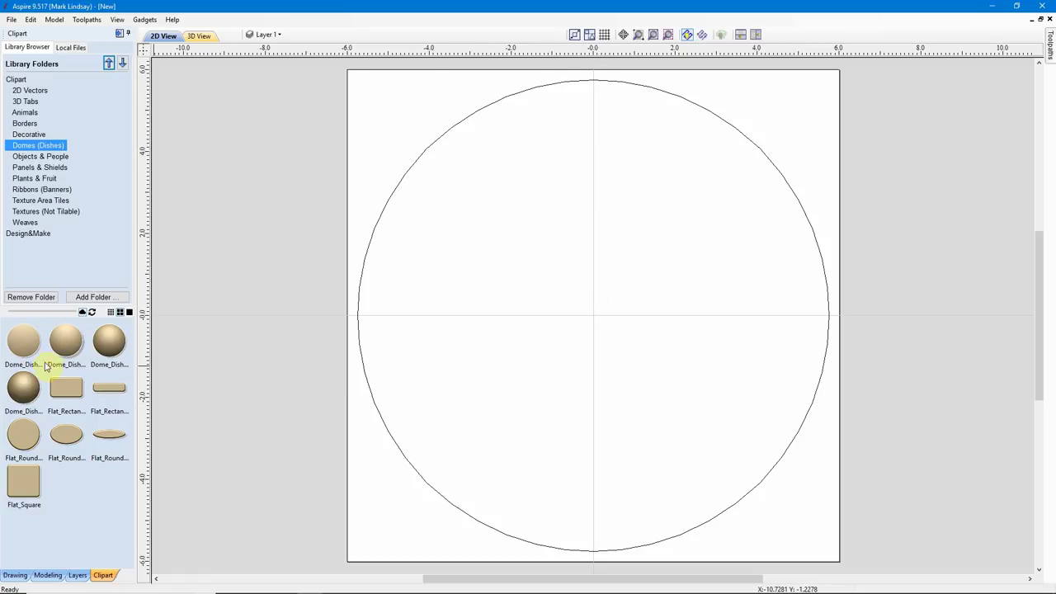
{"action": "double_click", "coordinate": [21, 341]}
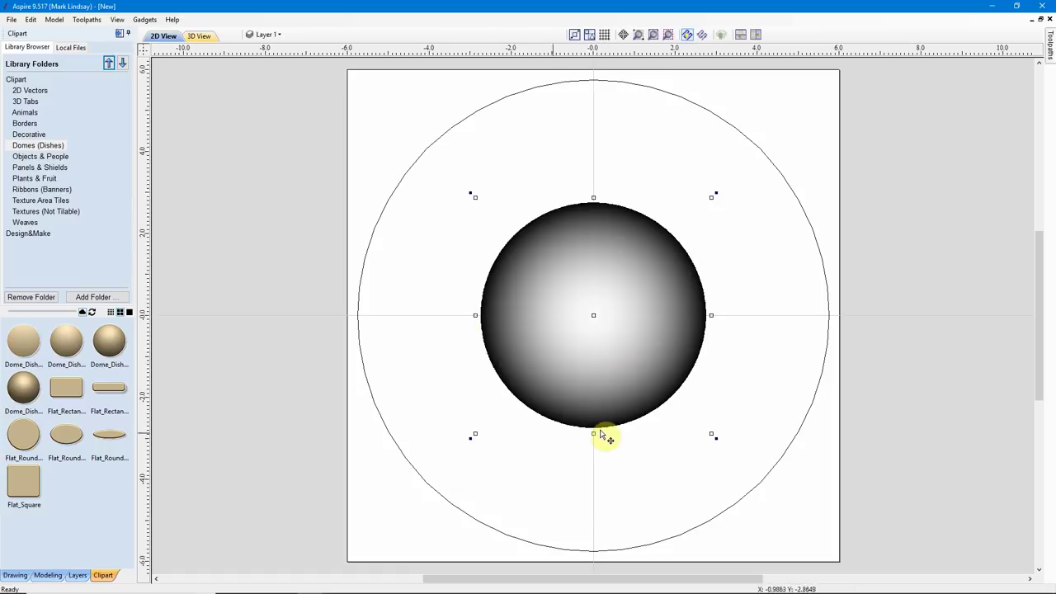
Step: Resize the dome to 7 inches wide and high about its center, with X and Y linked and automatic Z scaling
{"action": "left_click", "coordinate": [47, 576]}
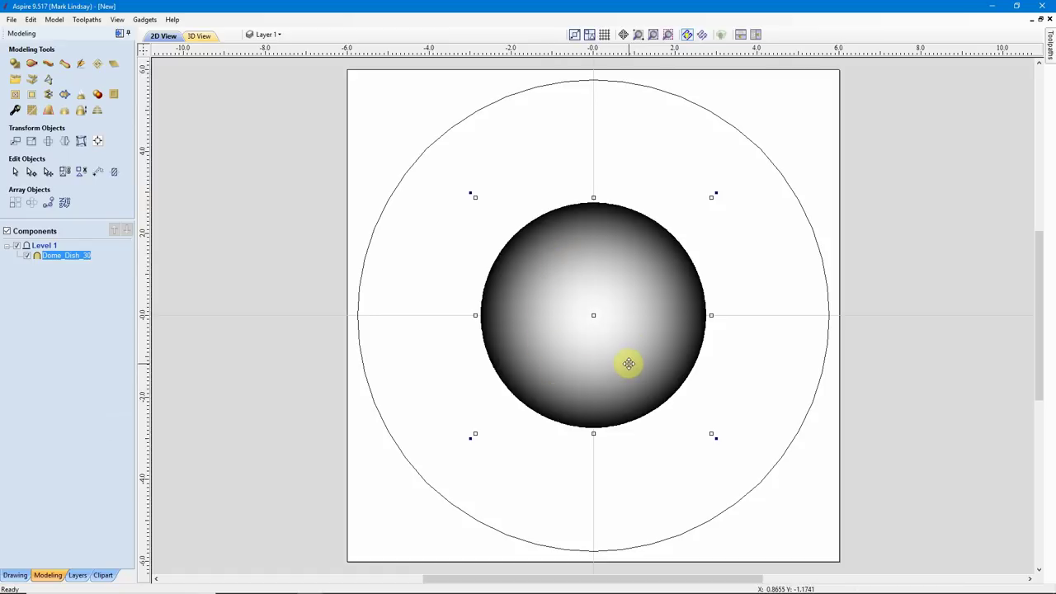
{"action": "left_click", "coordinate": [31, 142]}
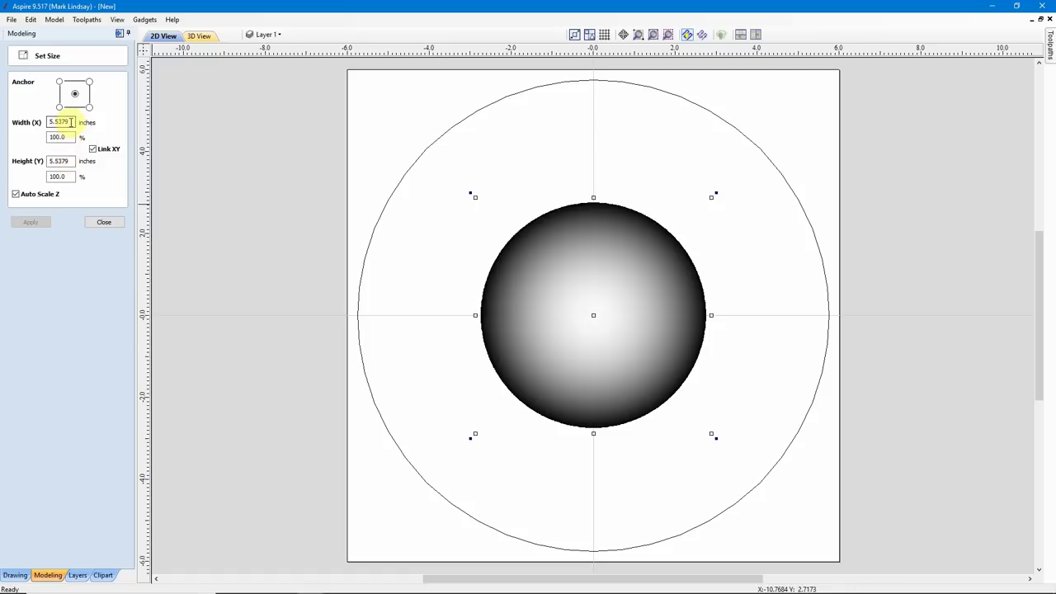
{"action": "left_click_drag", "start_coordinate": [69, 122], "coordinate": [45, 122]}
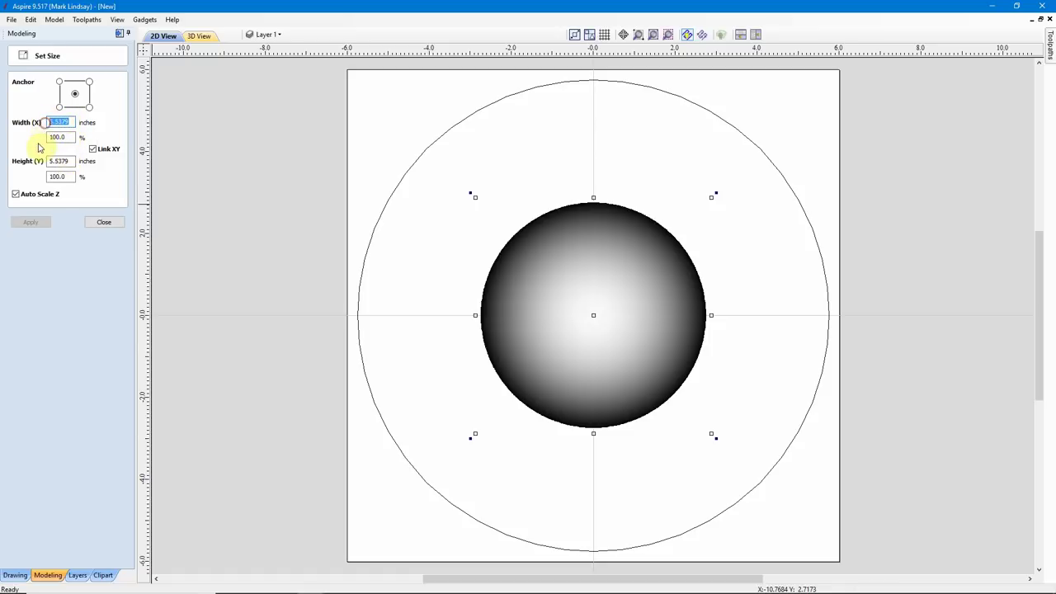
{"action": "type", "text": "7"}
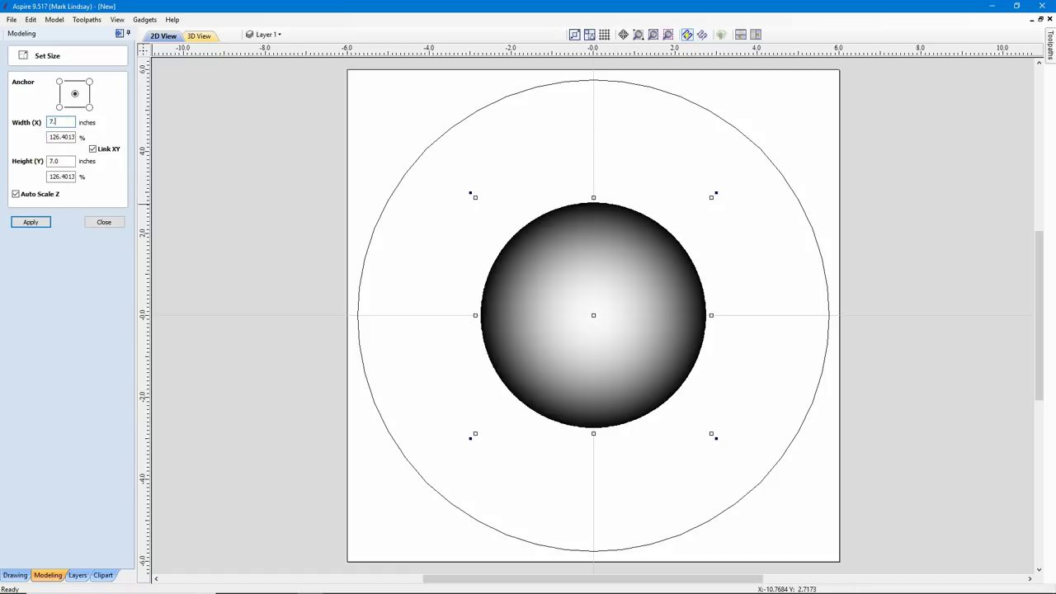
{"action": "left_click", "coordinate": [25, 224]}
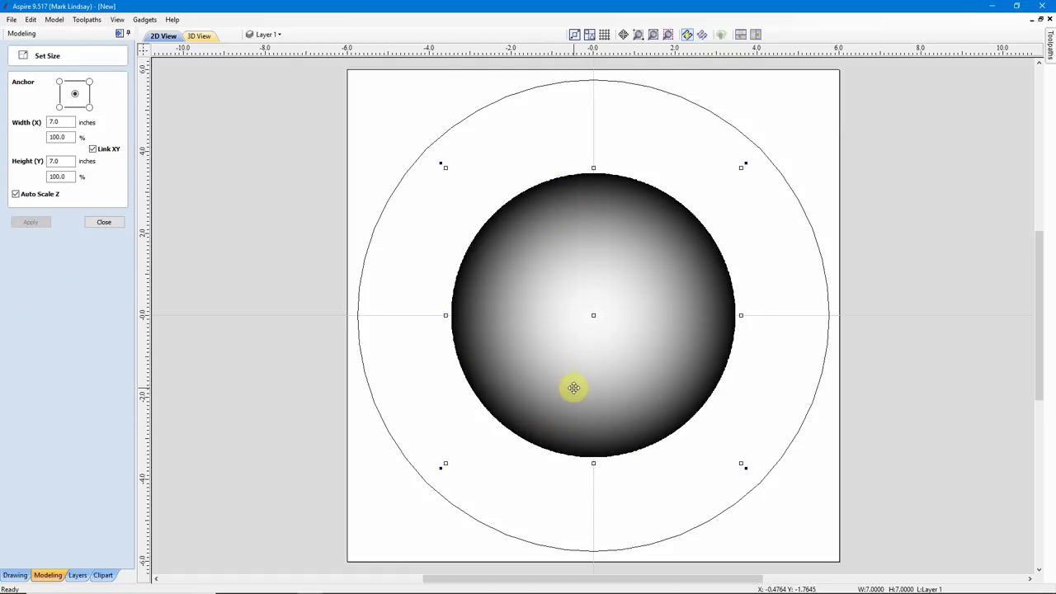
{"action": "left_click", "coordinate": [105, 223]}
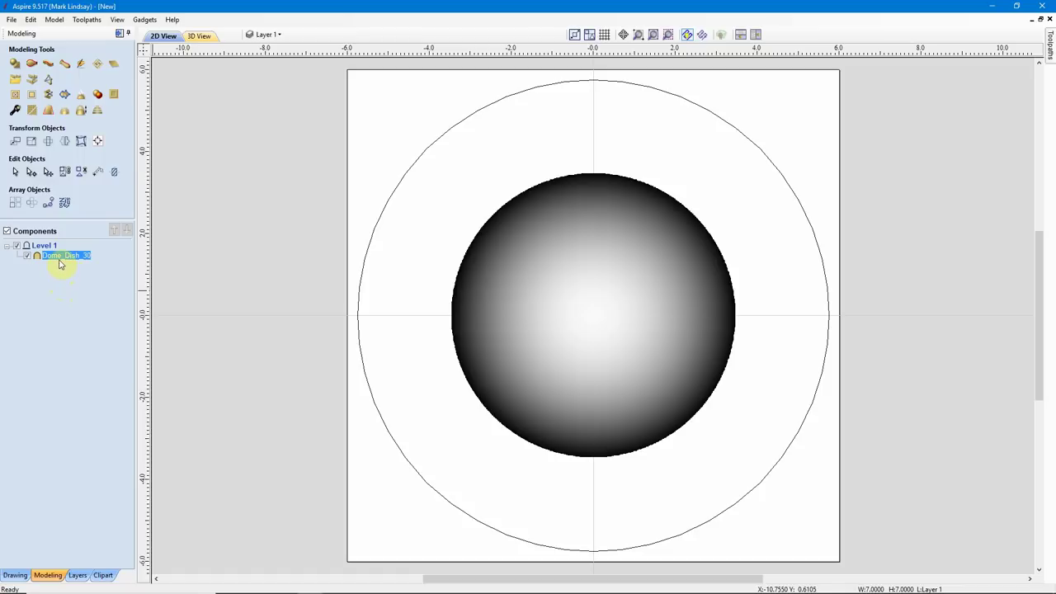
Step: Show the 2D and 3D views side by side and examine the dome's shape and total height
{"action": "mouse_move", "coordinate": [59, 260]}
{"action": "left_click", "coordinate": [492, 432]}
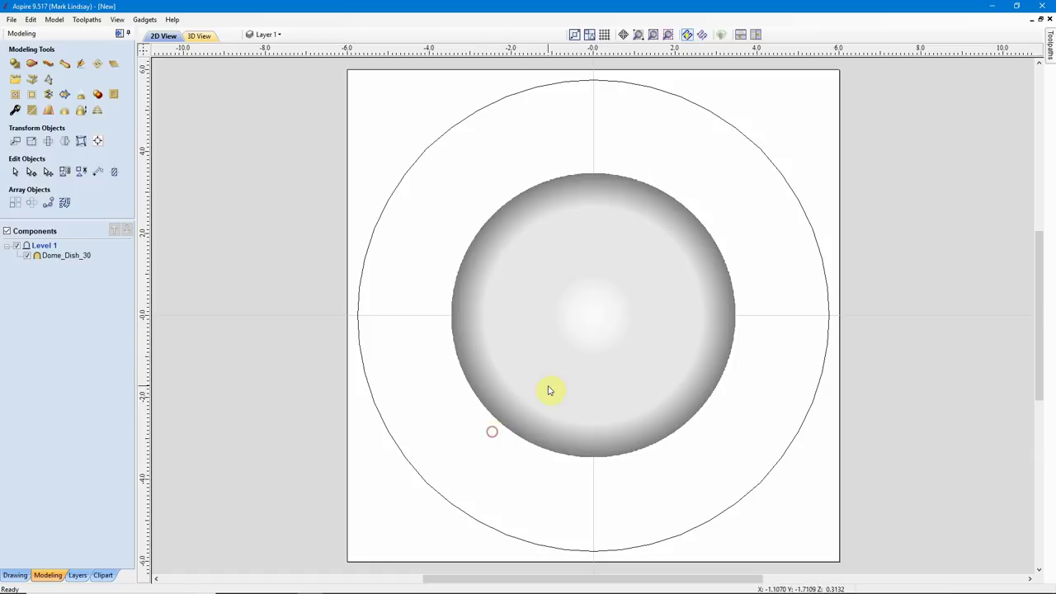
{"action": "left_click", "coordinate": [587, 375]}
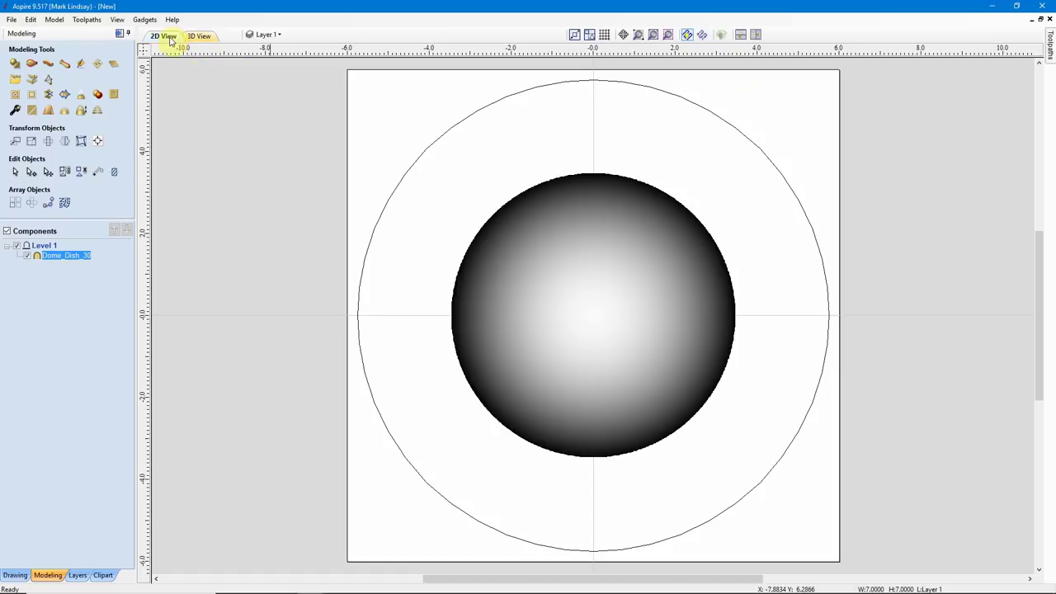
{"action": "left_click", "coordinate": [760, 35]}
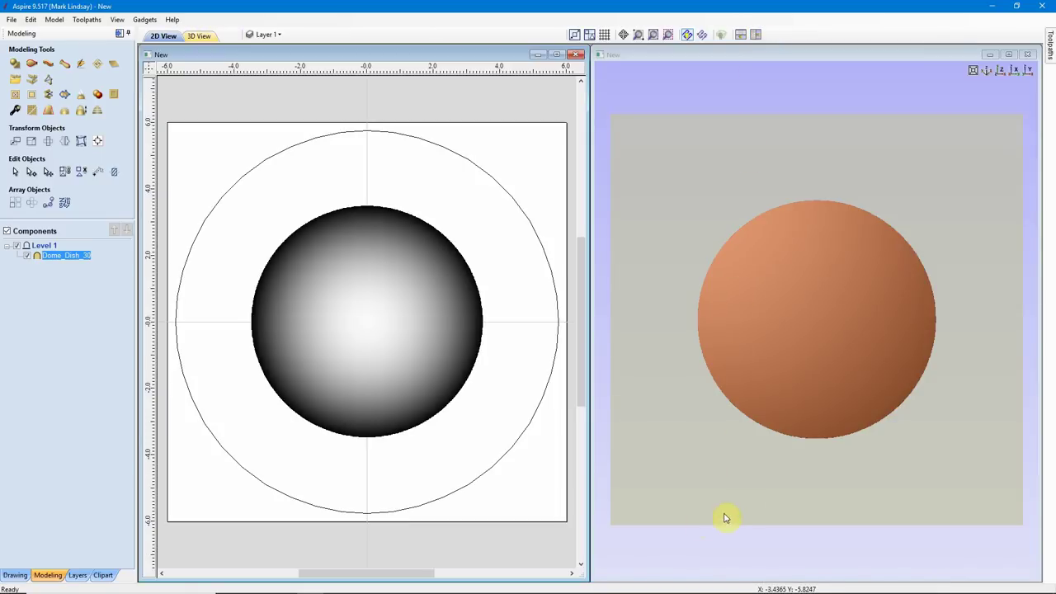
{"action": "left_click_drag", "start_coordinate": [747, 499], "coordinate": [815, 315]}
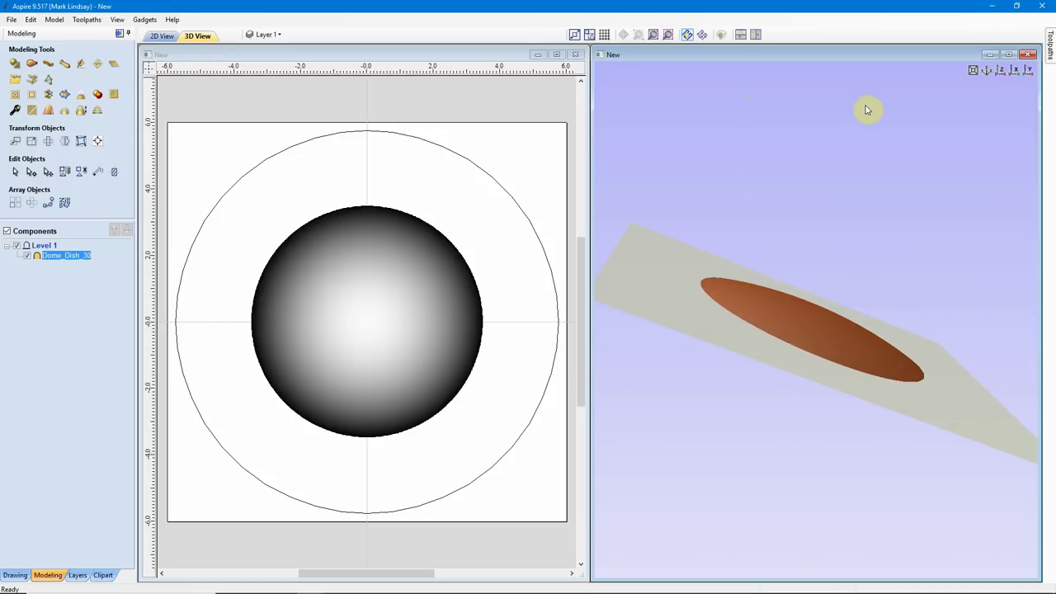
{"action": "left_click", "coordinate": [1001, 72]}
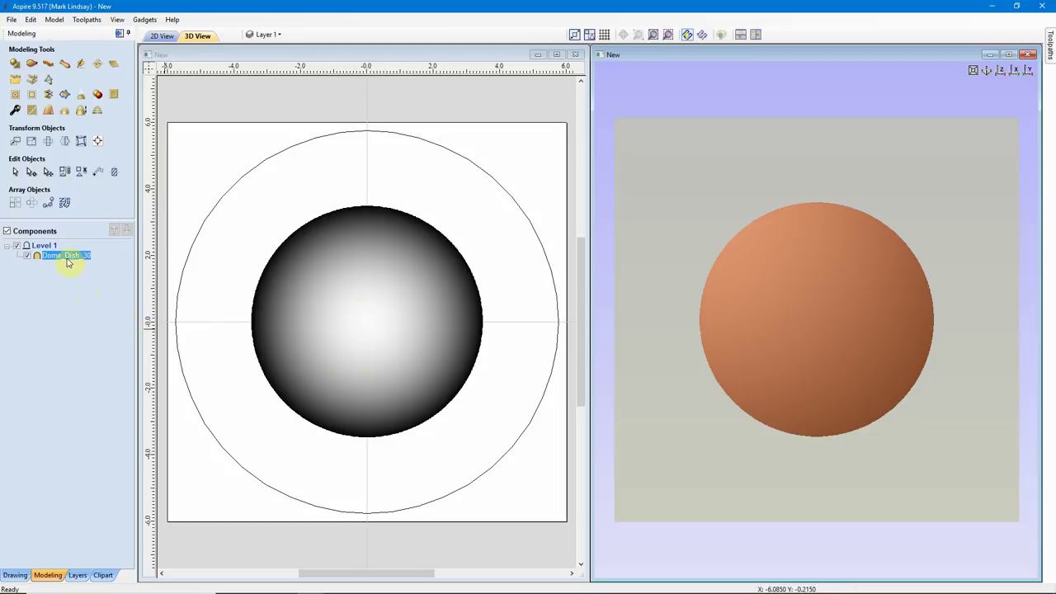
{"action": "mouse_move", "coordinate": [61, 260]}
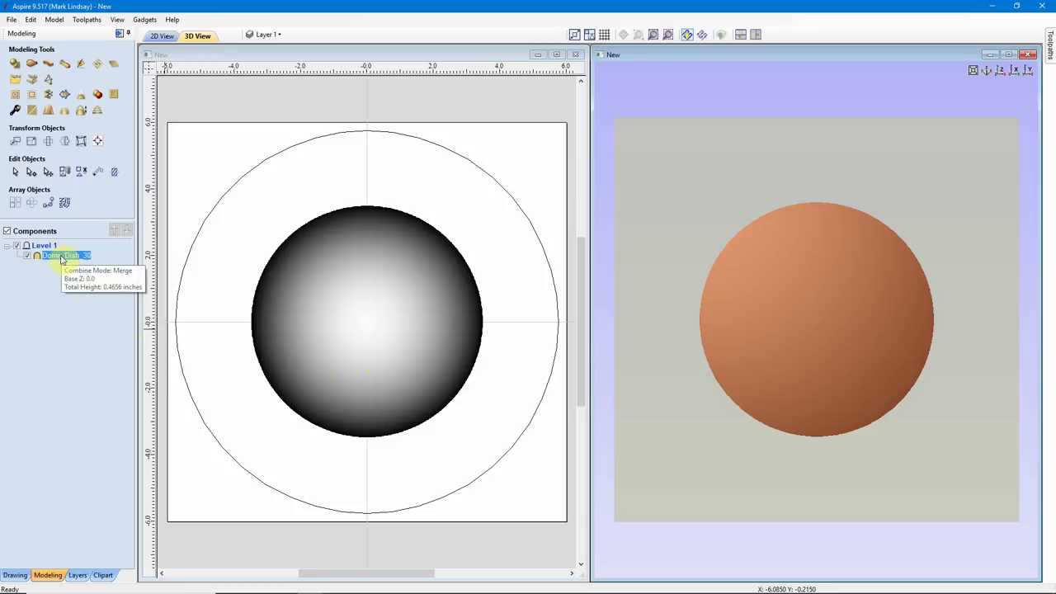
Step: Set the dome component's shape height to 0.25 inches and check its flatter profile in 3D
{"action": "left_click", "coordinate": [16, 113]}
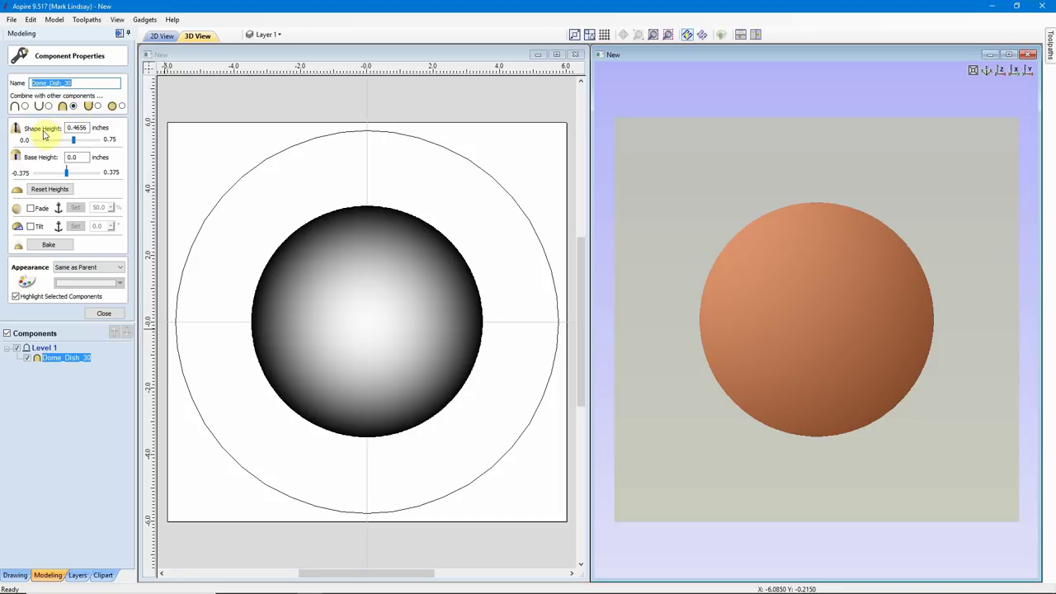
{"action": "double_click", "coordinate": [84, 130]}
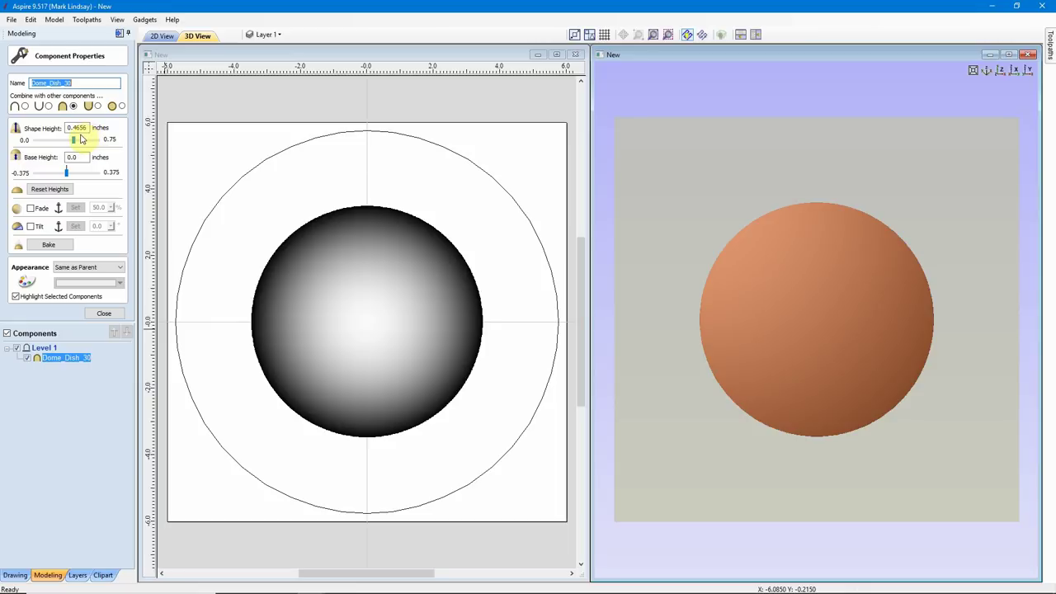
{"action": "double_click", "coordinate": [76, 129]}
{"action": "left_click", "coordinate": [75, 128]}
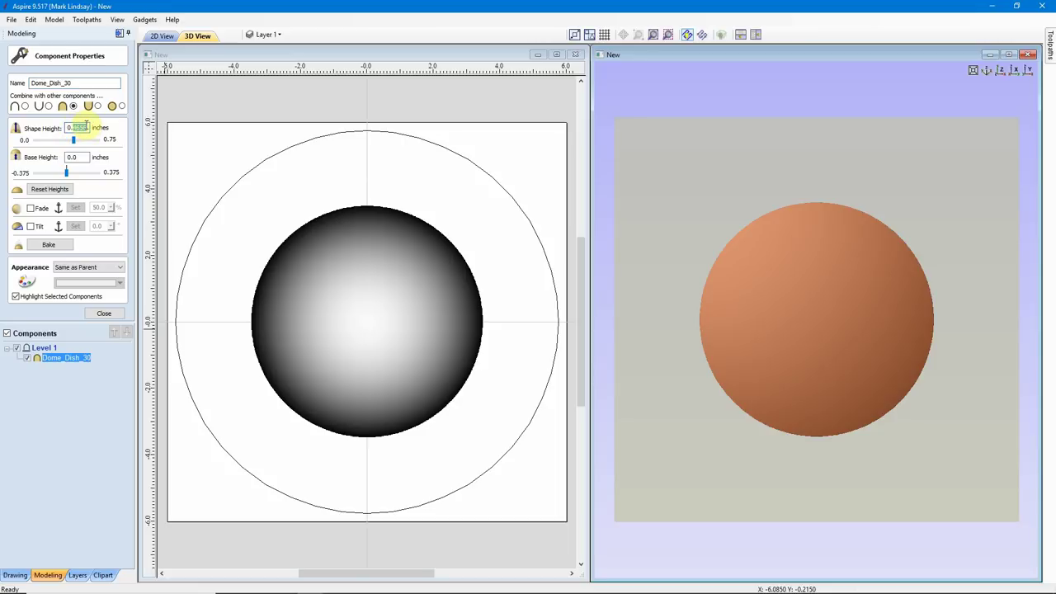
{"action": "type", "text": "25"}
{"action": "key", "text": "Return"}
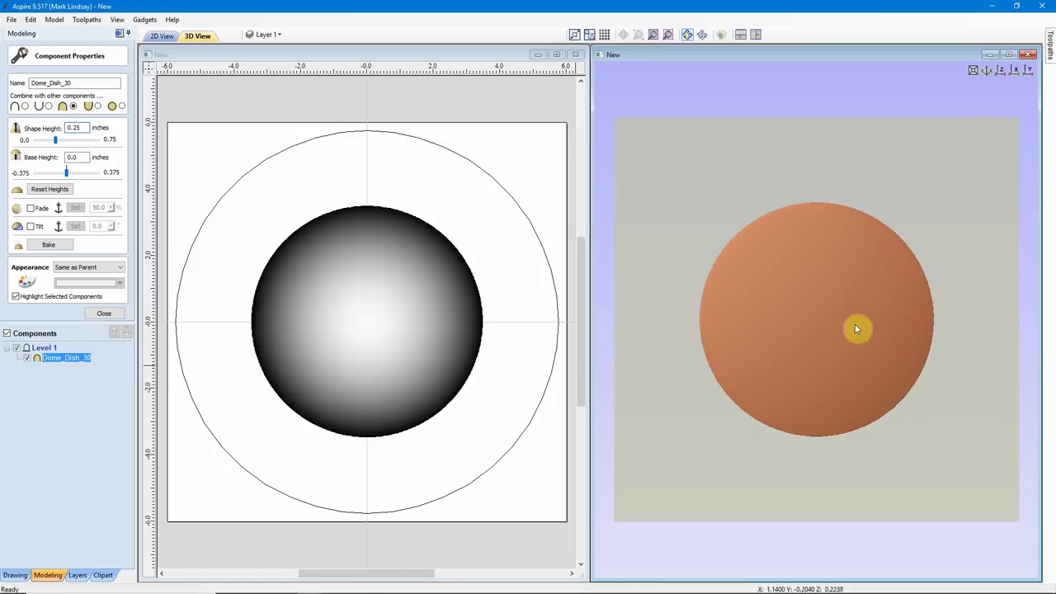
{"action": "left_click_drag", "start_coordinate": [776, 519], "coordinate": [775, 425]}
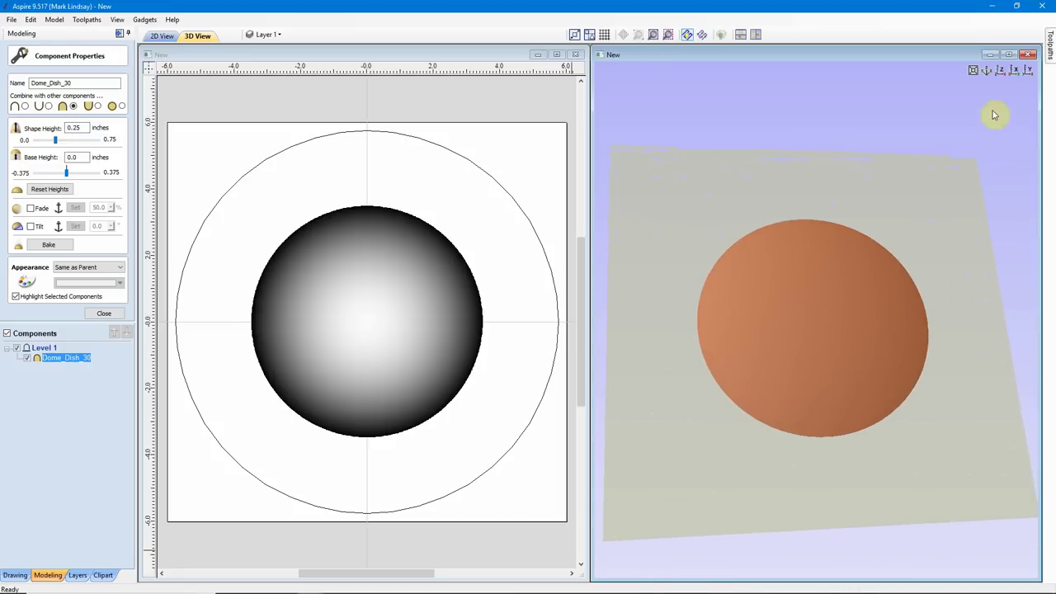
{"action": "left_click", "coordinate": [999, 73]}
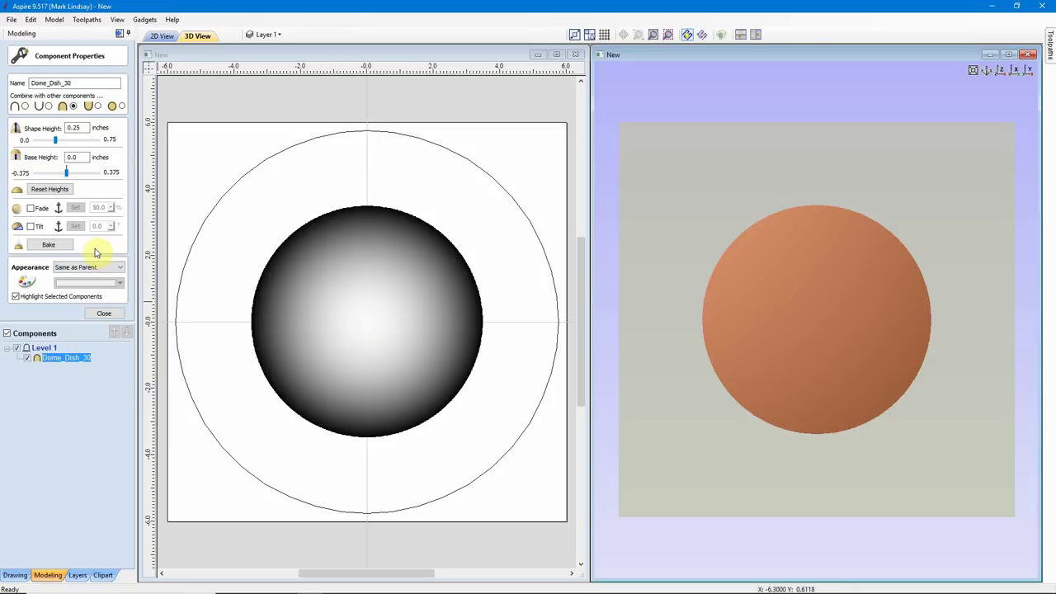
{"action": "left_click", "coordinate": [103, 315]}
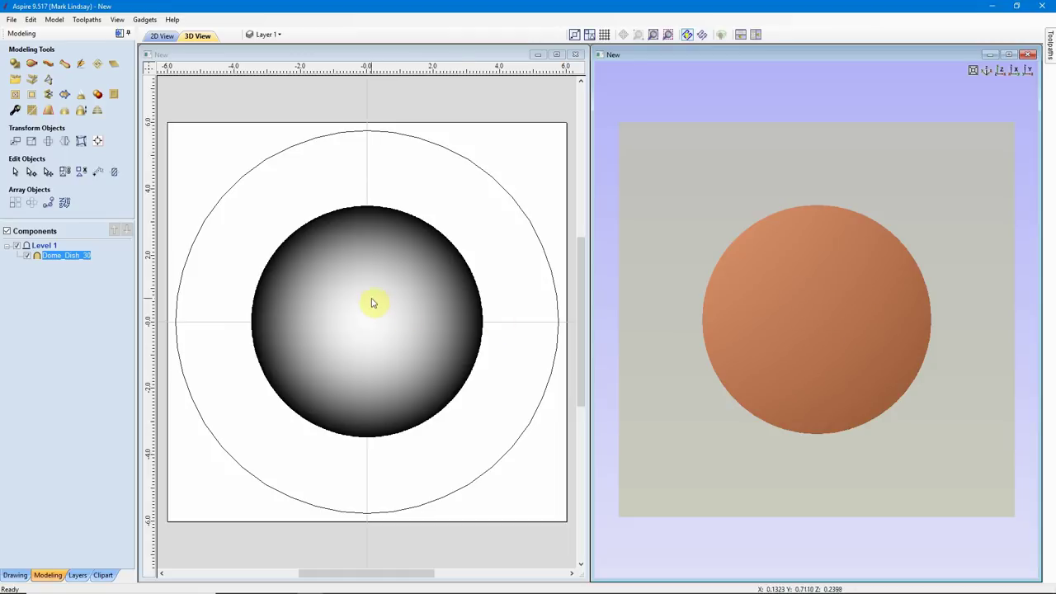
Step: Insert the Flourish_199-58148-A clipart from the Decorative library folder over the dome at the job's center
{"action": "left_click", "coordinate": [103, 575]}
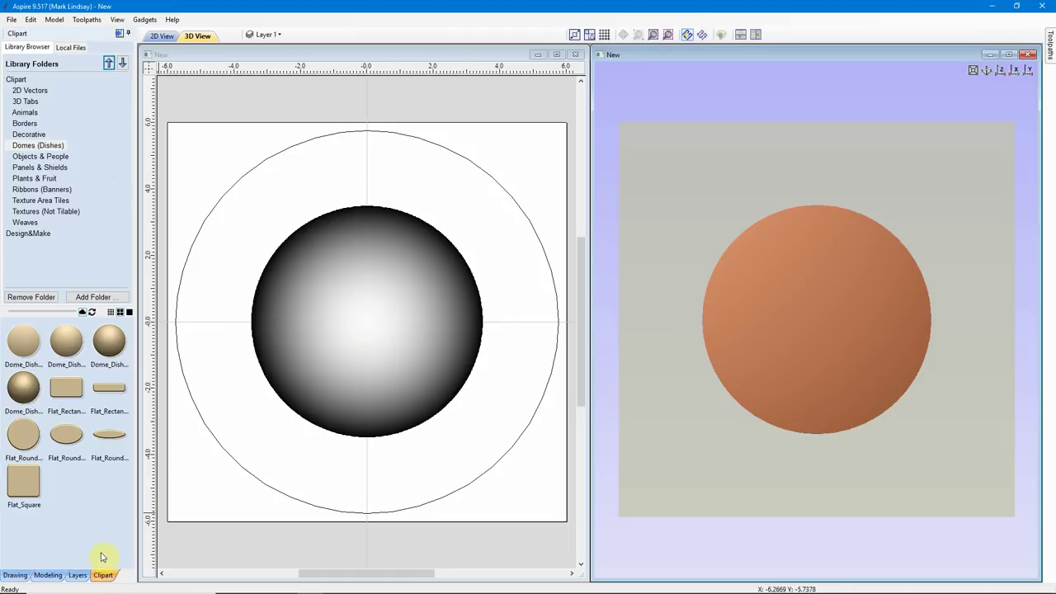
{"action": "left_click", "coordinate": [31, 134]}
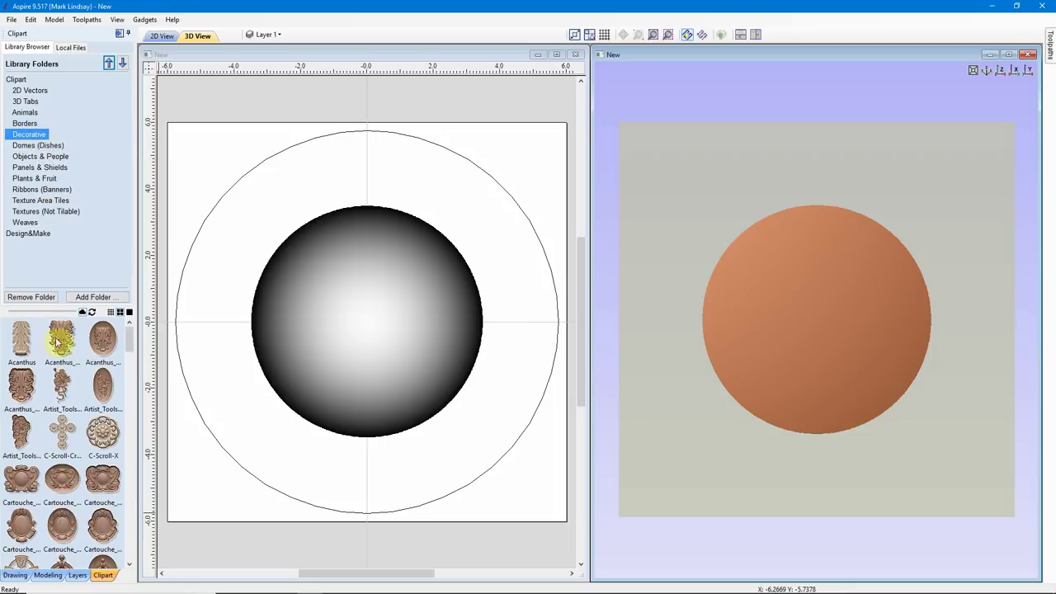
{"action": "left_click_drag", "start_coordinate": [128, 337], "coordinate": [129, 400]}
{"action": "scroll", "coordinate": [94, 433], "scroll_direction": "down", "scroll_amount": 5}
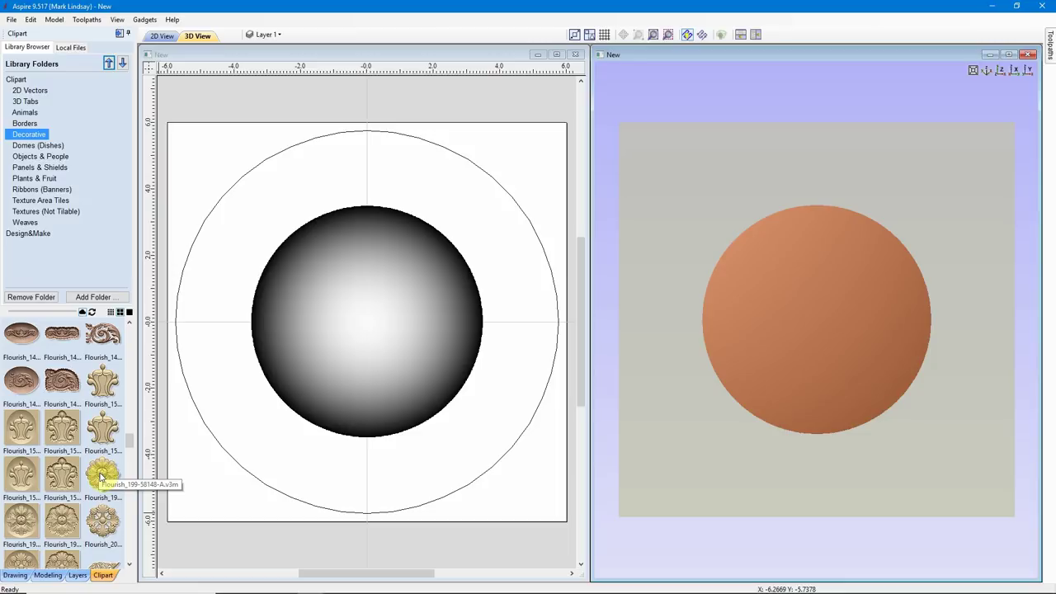
{"action": "double_click", "coordinate": [101, 476]}
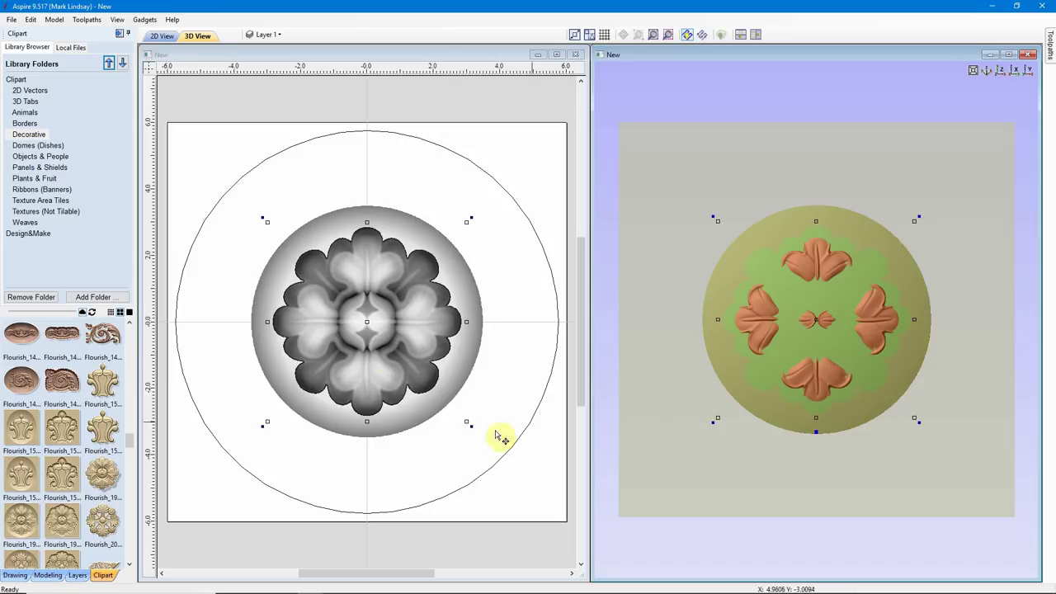
Step: Change the flourish component's combine mode to Add and inspect it on the dome from several angles in 3D
{"action": "left_click", "coordinate": [47, 575]}
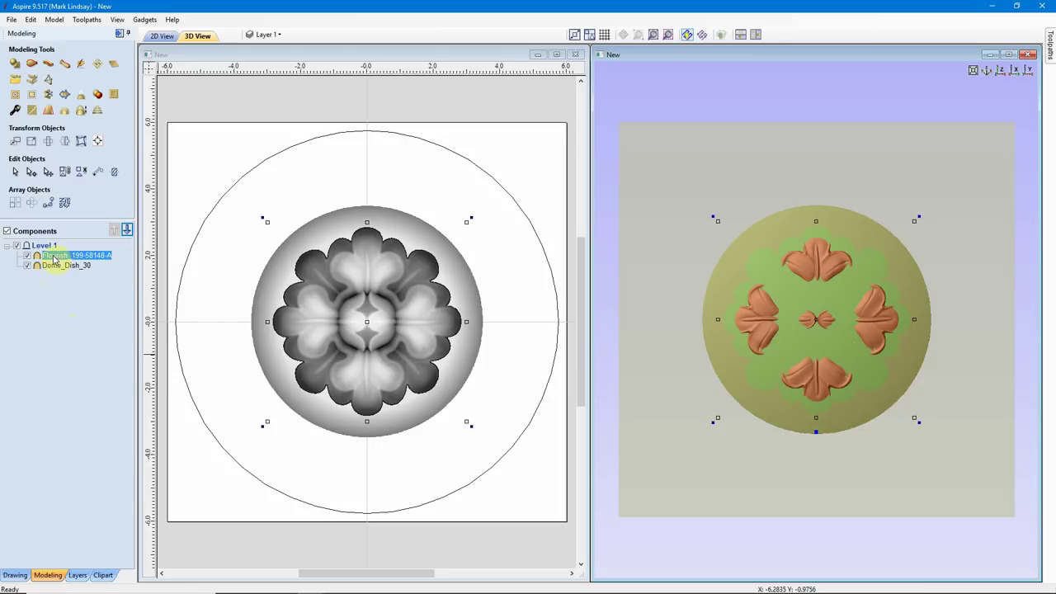
{"action": "mouse_move", "coordinate": [87, 260]}
{"action": "mouse_move", "coordinate": [54, 260]}
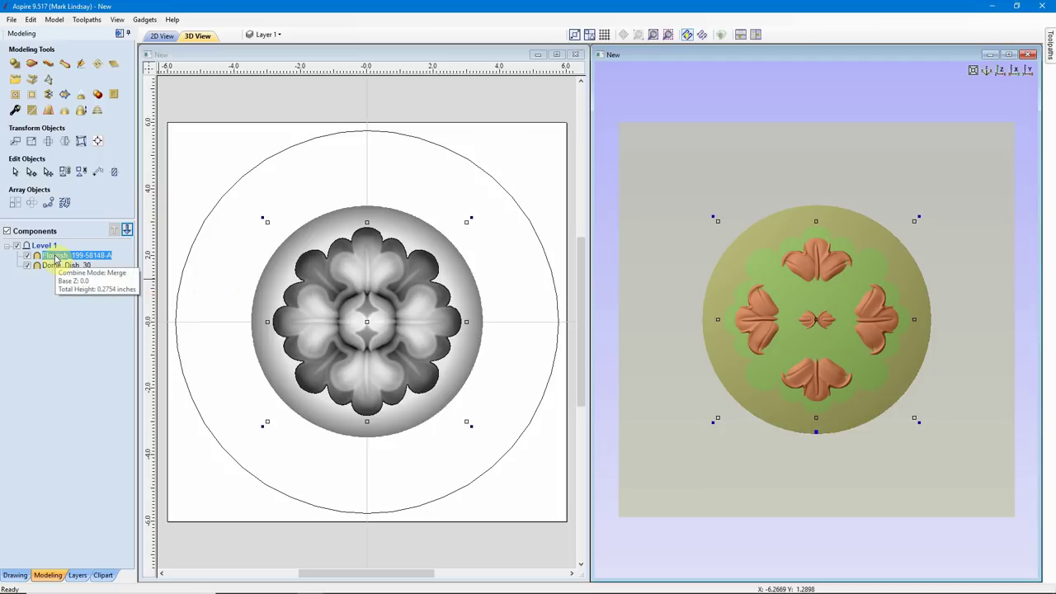
{"action": "right_click", "coordinate": [54, 259]}
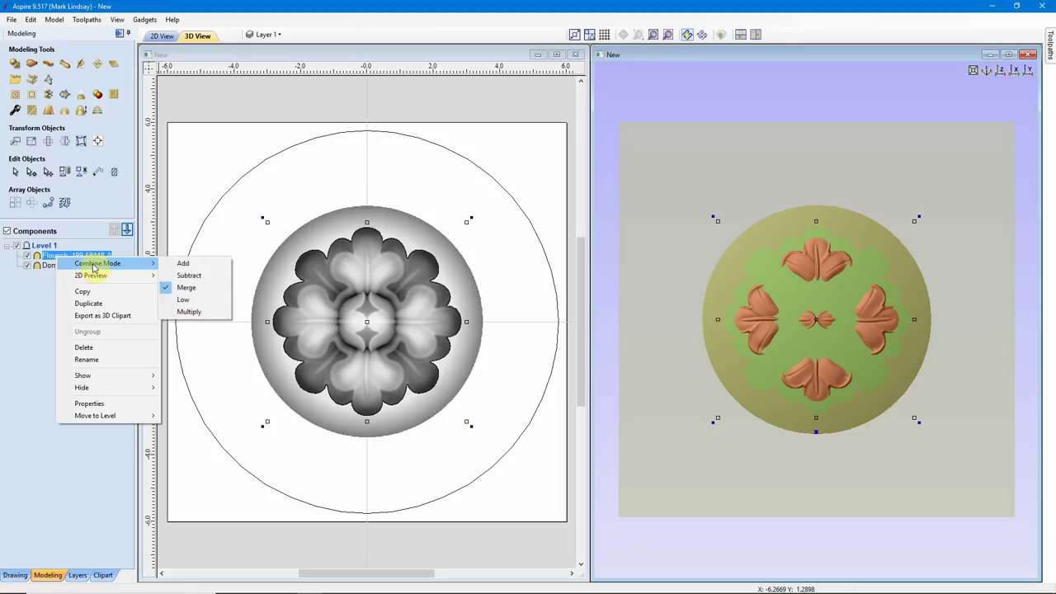
{"action": "left_click", "coordinate": [185, 264]}
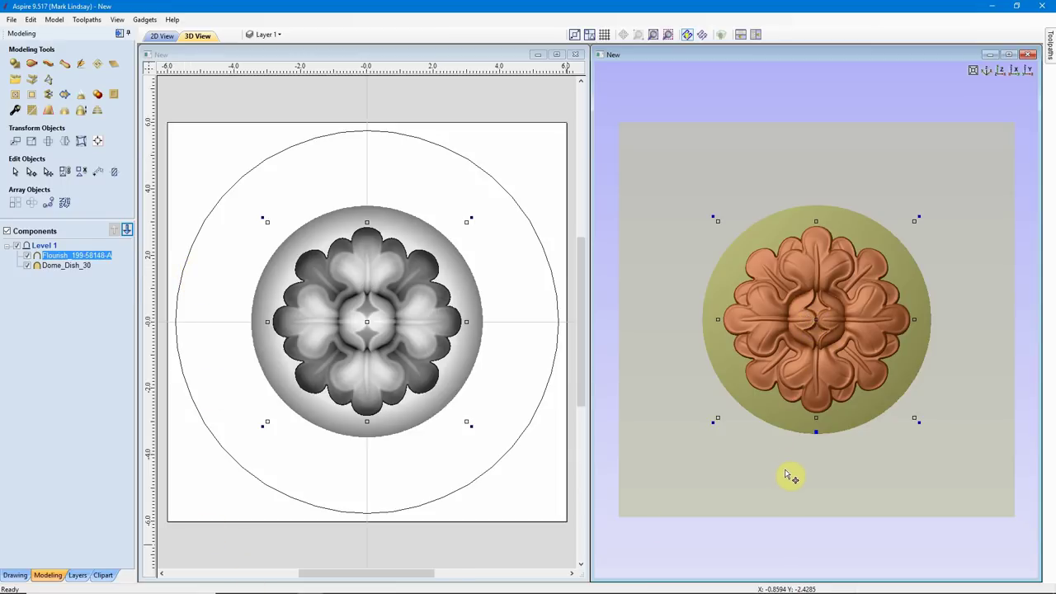
{"action": "left_click_drag", "start_coordinate": [792, 464], "coordinate": [801, 355]}
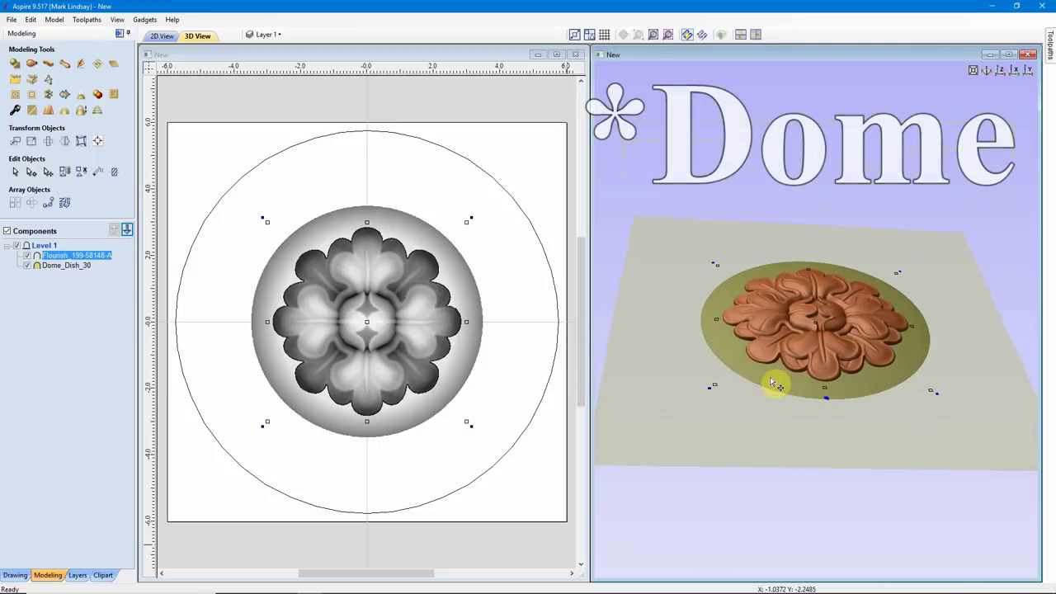
{"action": "left_click_drag", "start_coordinate": [820, 420], "coordinate": [835, 309]}
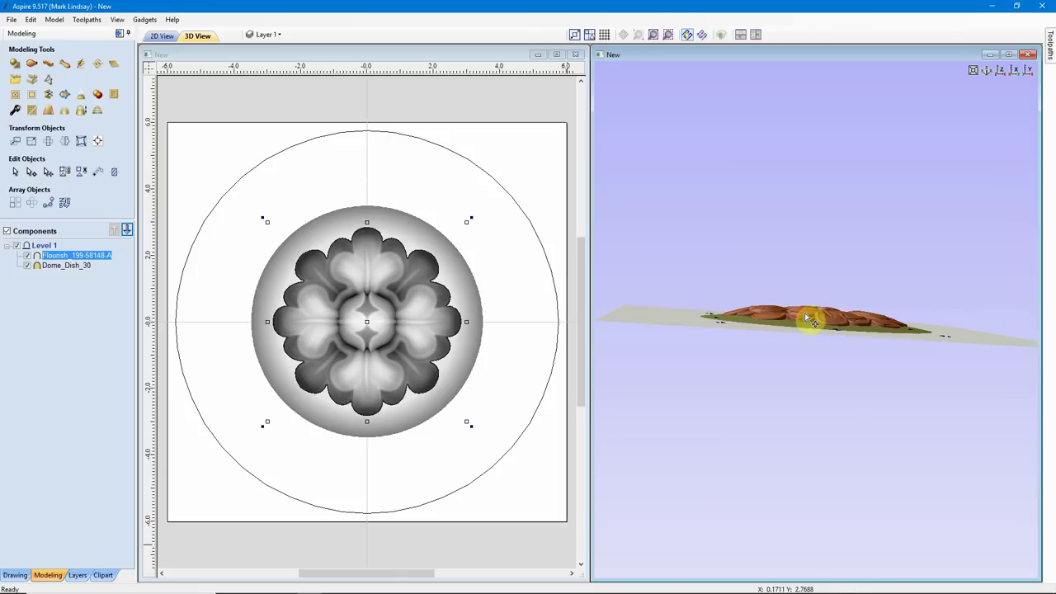
{"action": "left_click_drag", "start_coordinate": [807, 317], "coordinate": [801, 427]}
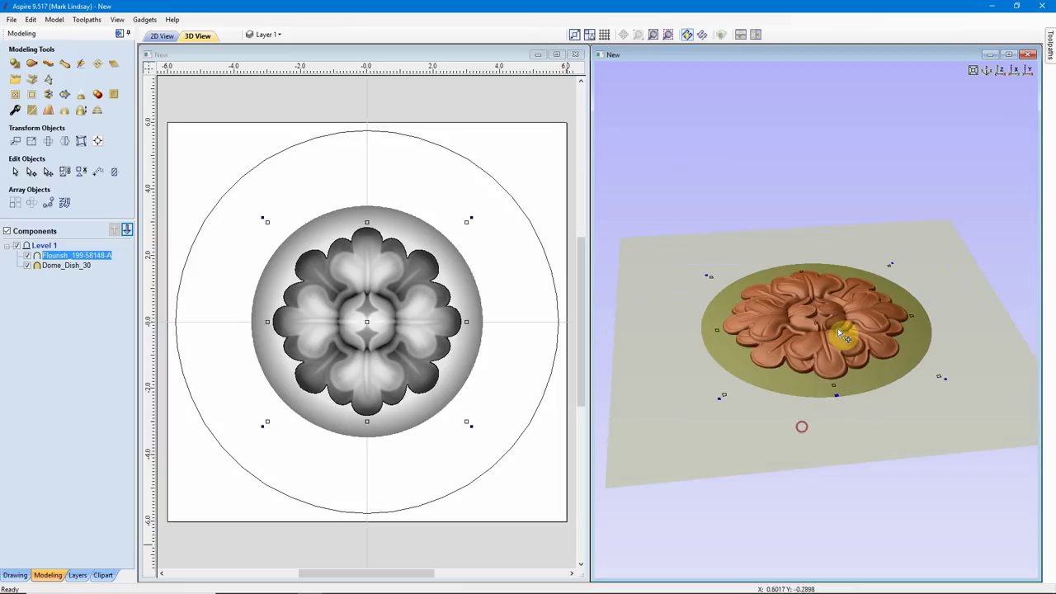
{"action": "left_click", "coordinate": [1002, 70]}
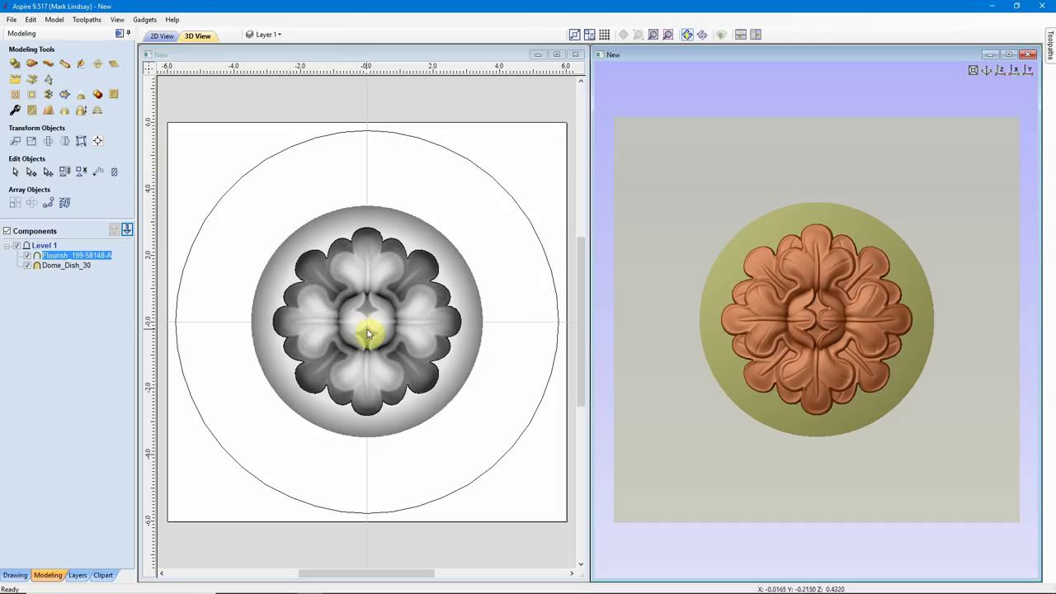
Step: Set the flourish component's shape height to 0.15 inches and examine its relief up close in 3D
{"action": "left_click", "coordinate": [15, 110]}
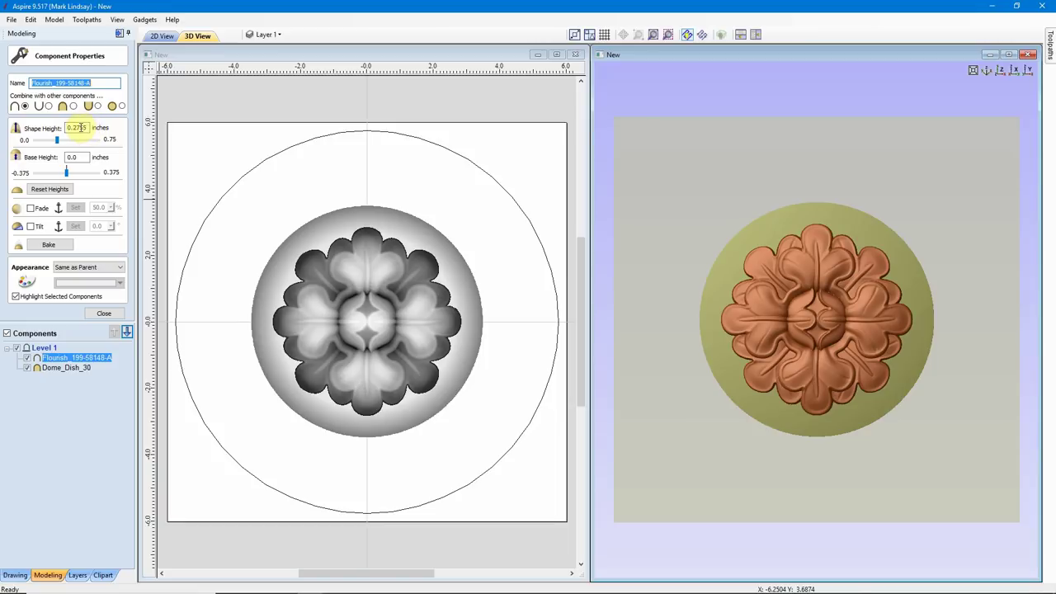
{"action": "double_click", "coordinate": [75, 128]}
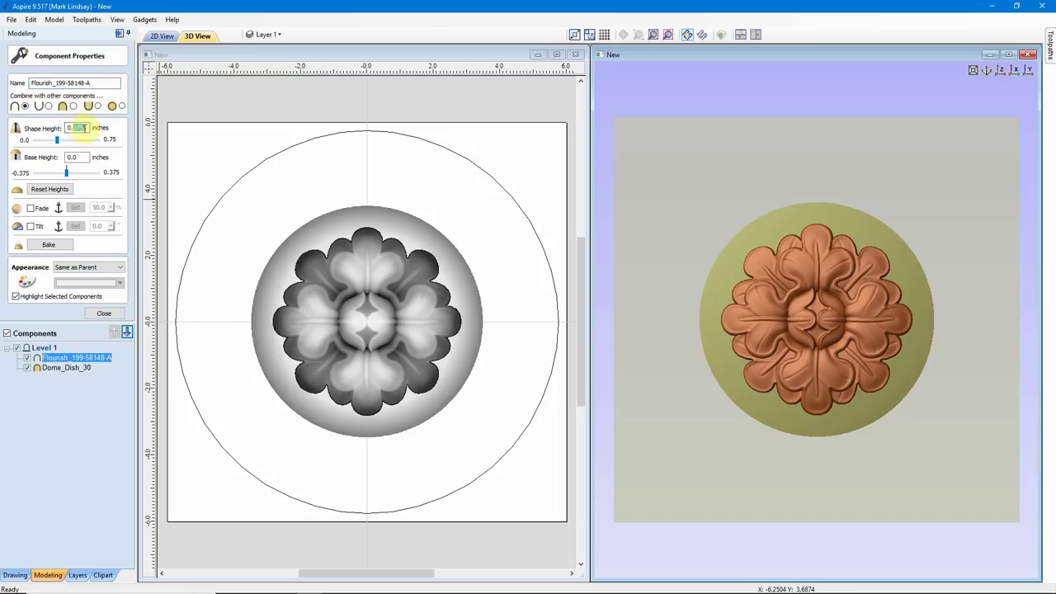
{"action": "type", "text": "1"}
{"action": "double_click", "coordinate": [85, 128]}
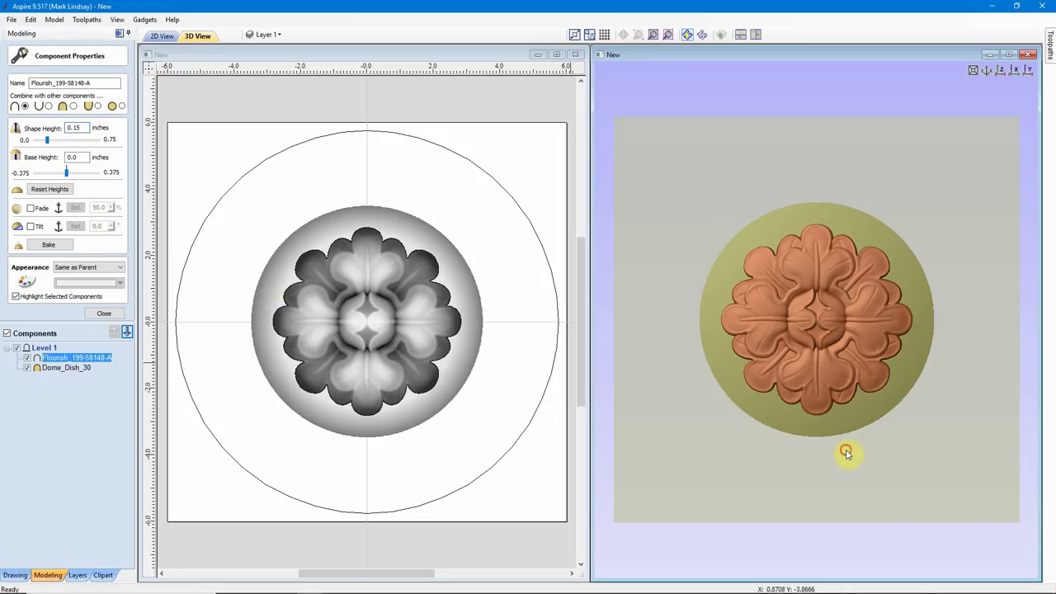
{"action": "left_click_drag", "start_coordinate": [844, 454], "coordinate": [817, 365]}
{"action": "scroll", "coordinate": [874, 312], "scroll_direction": "up", "scroll_amount": 4}
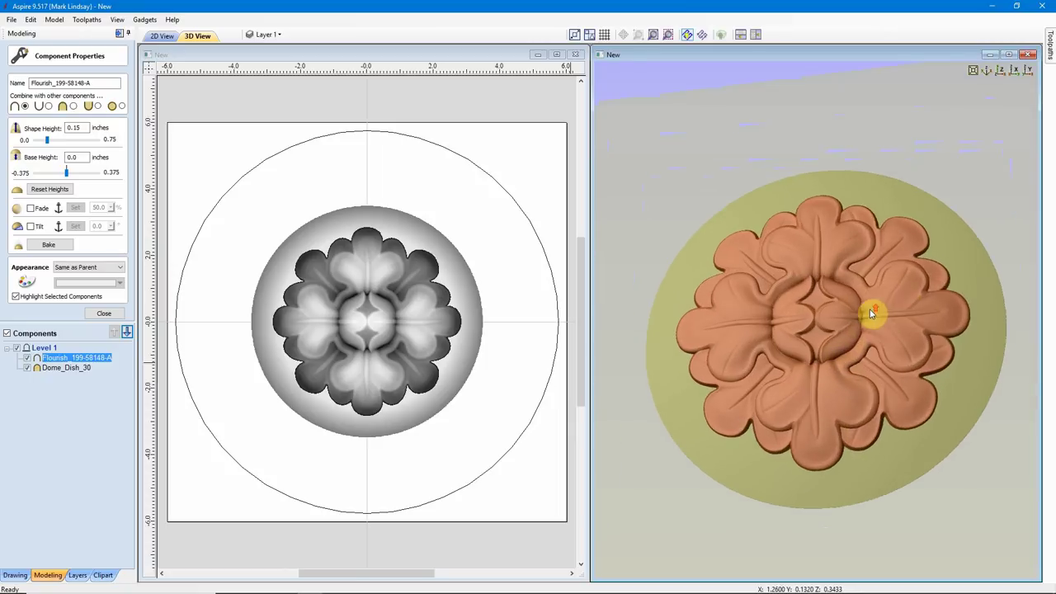